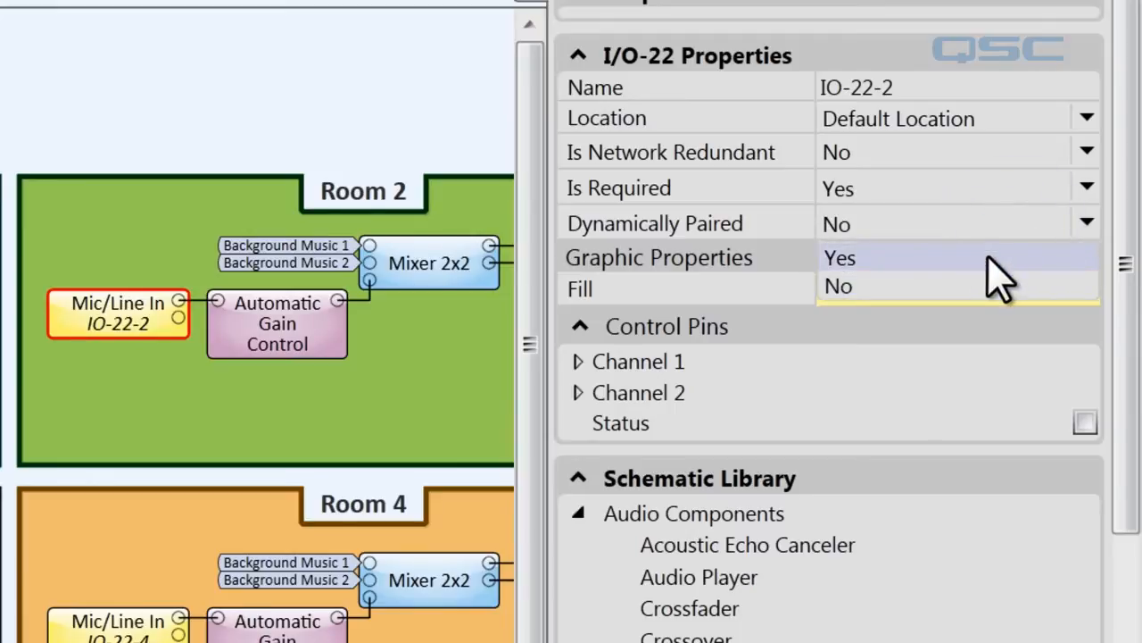
# Set the Room 2 I/O-22 frame IO-22-2 to Dynamically Paired Yes and Is Required No
pyautogui.click(989, 257)
pyautogui.click(882, 189)
pyautogui.click(933, 252)
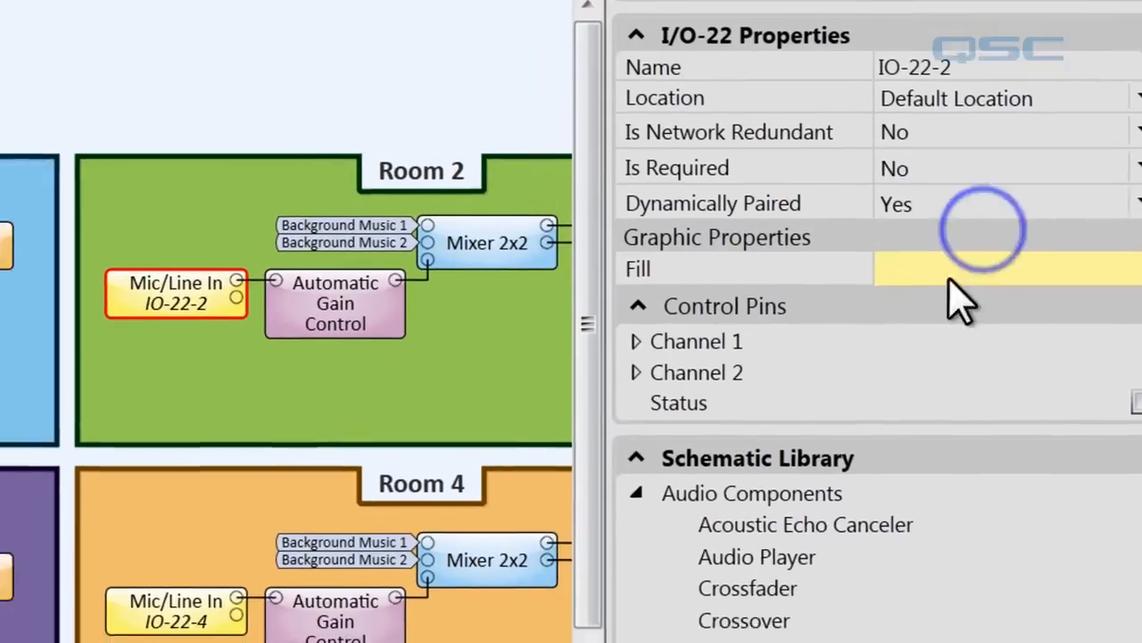
# Set the Room 3 I/O-22 frame IO-22-3 to Dynamically Paired Yes and Is Required No
pyautogui.click(115, 426)
pyautogui.click(984, 161)
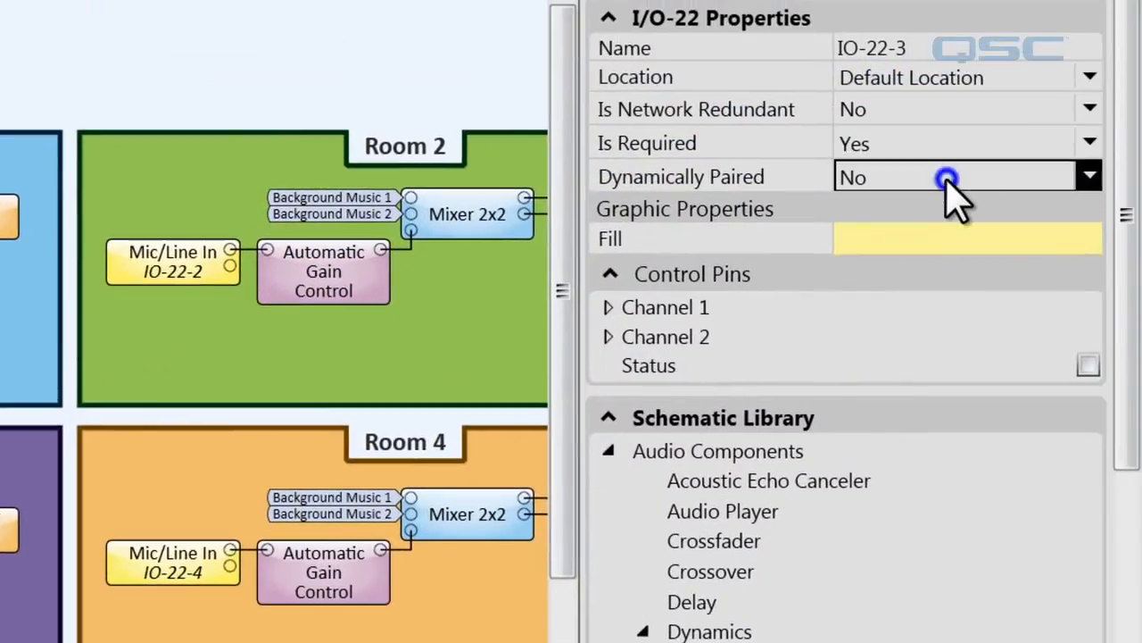
pyautogui.click(984, 196)
pyautogui.click(919, 159)
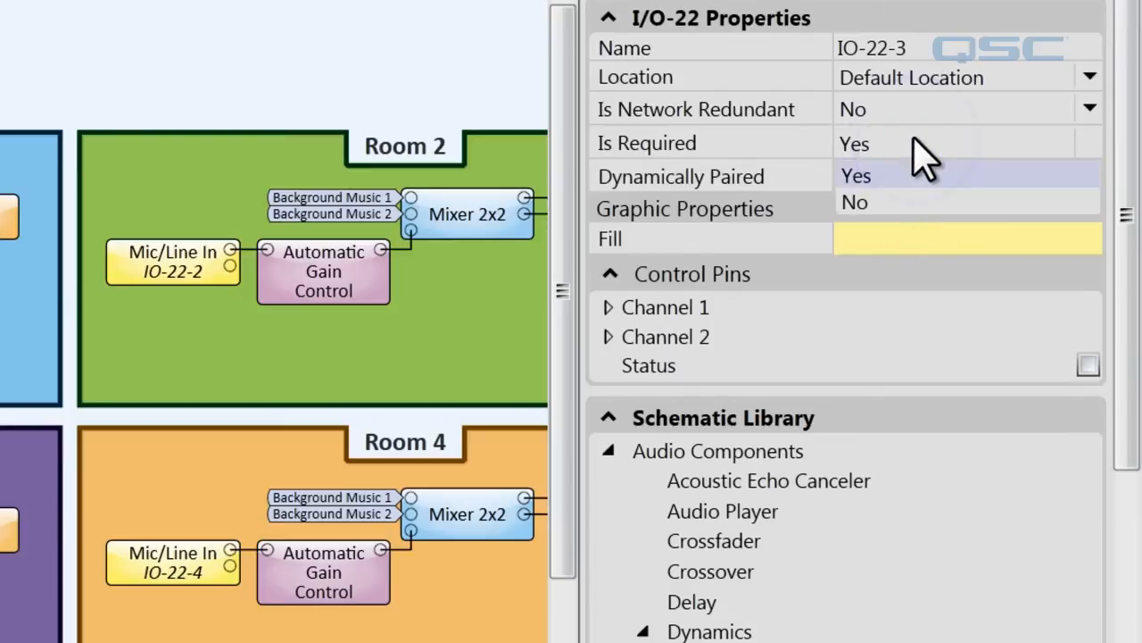
pyautogui.click(920, 202)
# Set the Room 4 I/O-22 frame IO-22-4 to Dynamically Paired Yes and Is Required No
pyautogui.click(149, 576)
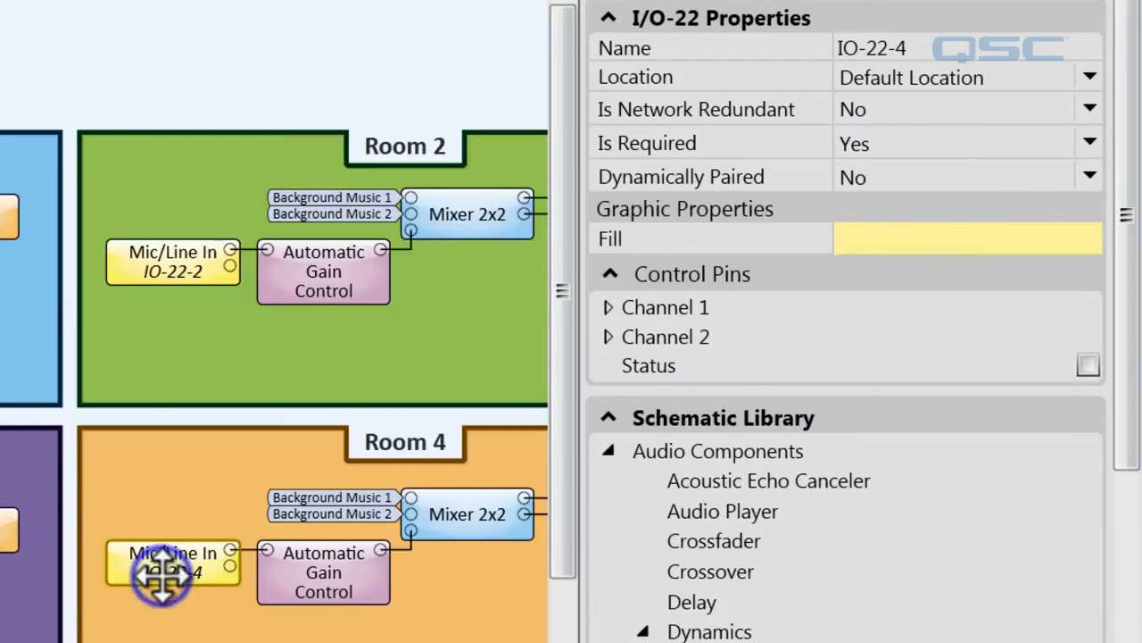
pyautogui.click(976, 172)
pyautogui.click(964, 207)
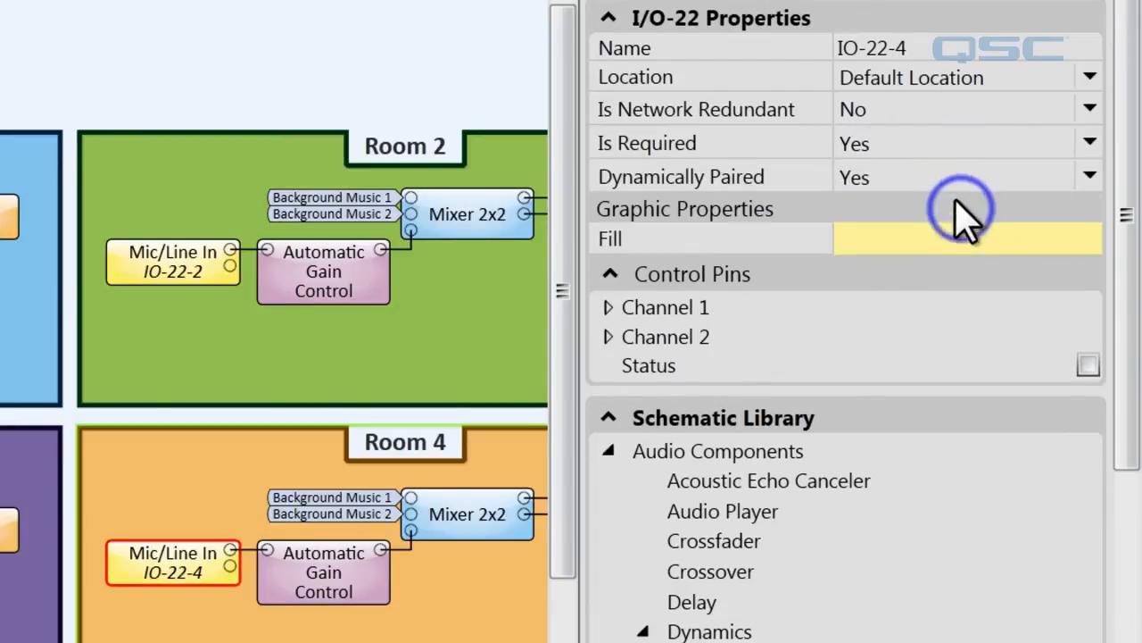
pyautogui.click(946, 145)
pyautogui.click(948, 198)
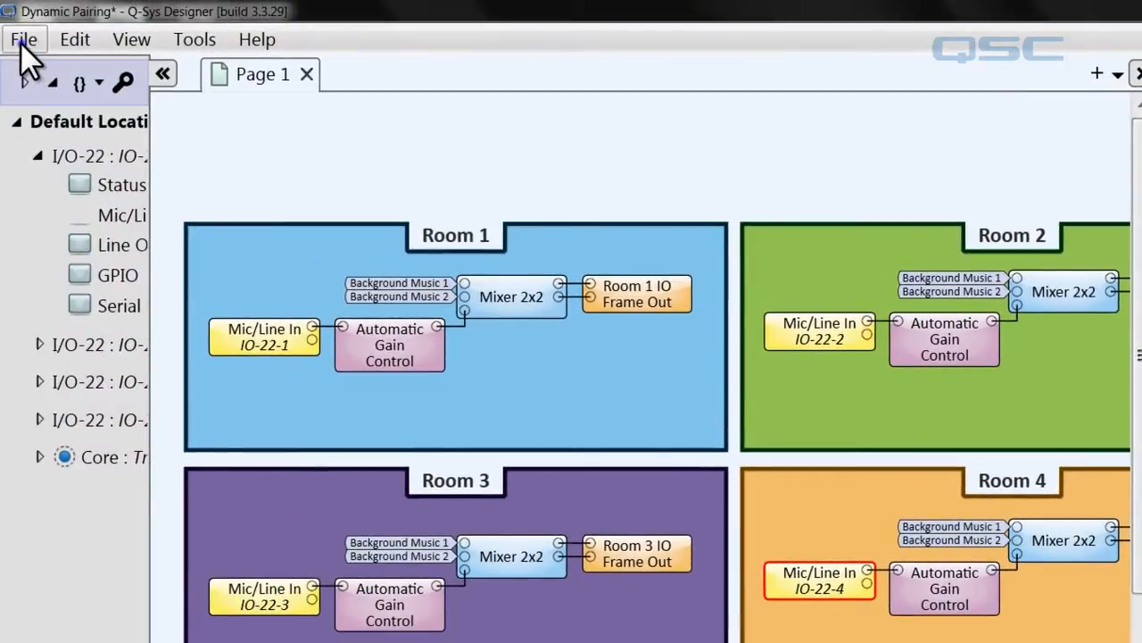
# Save the design to the Core and run it, with the inventory widened and the IO-22-1 entry collapsed
pyautogui.click(27, 41)
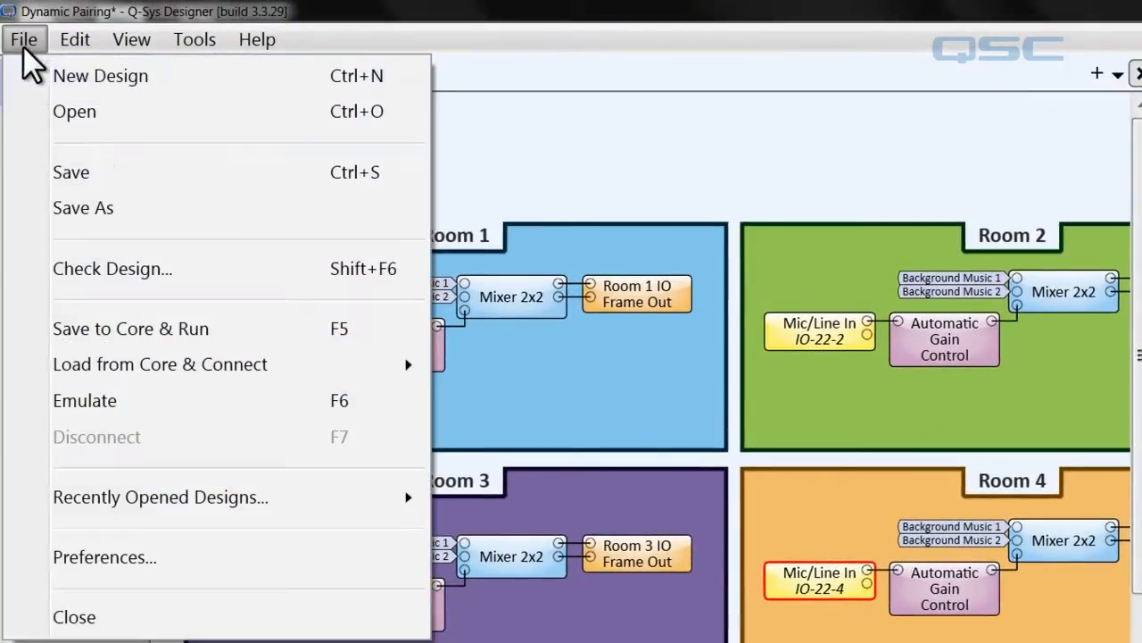
pyautogui.click(197, 336)
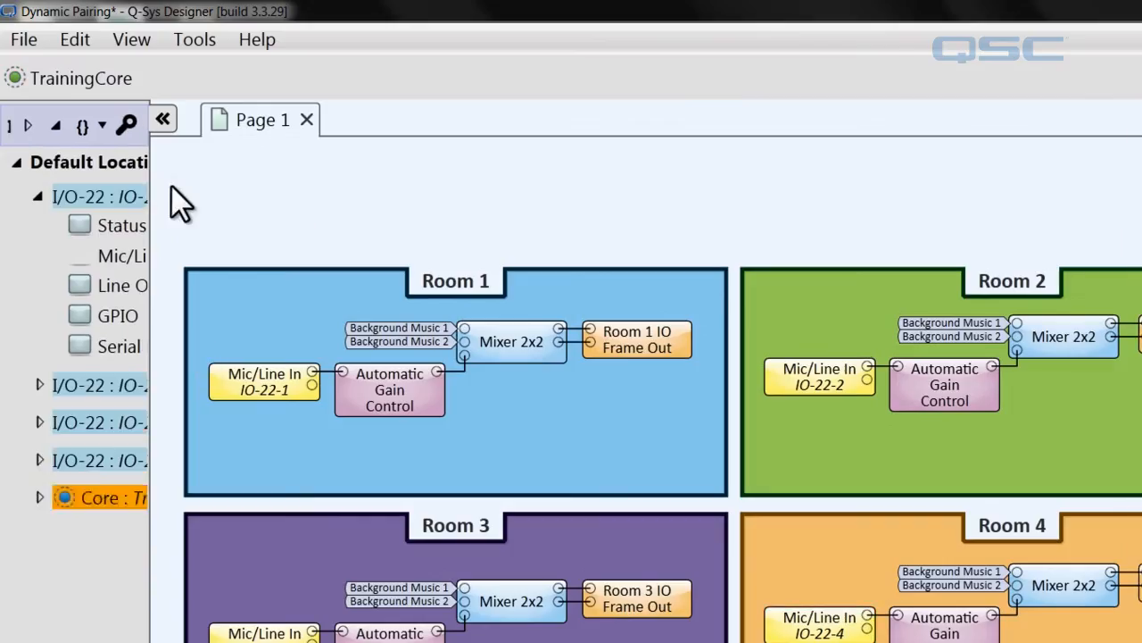
pyautogui.moveTo(149, 202); pyautogui.dragTo(337, 203)
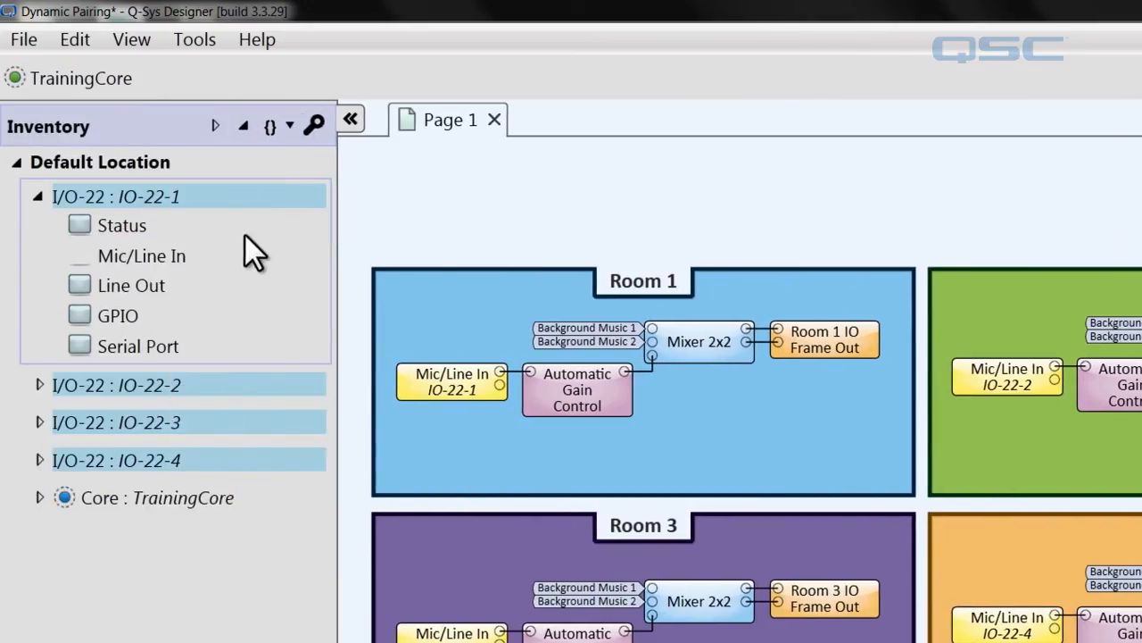
pyautogui.click(39, 196)
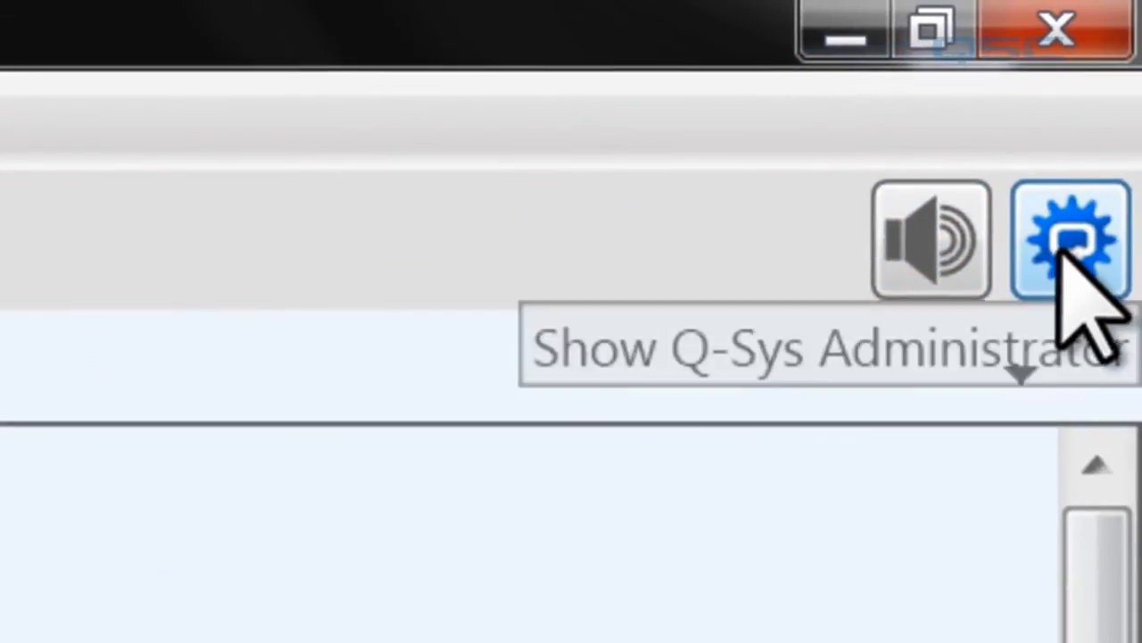
# In Q-Sys Administrator's Dynamic Pairing, pair IO-22-1 by Switch Port with 6c:50:4d:4c:db:f0+g2 and apply the update
pyautogui.click(1082, 234)
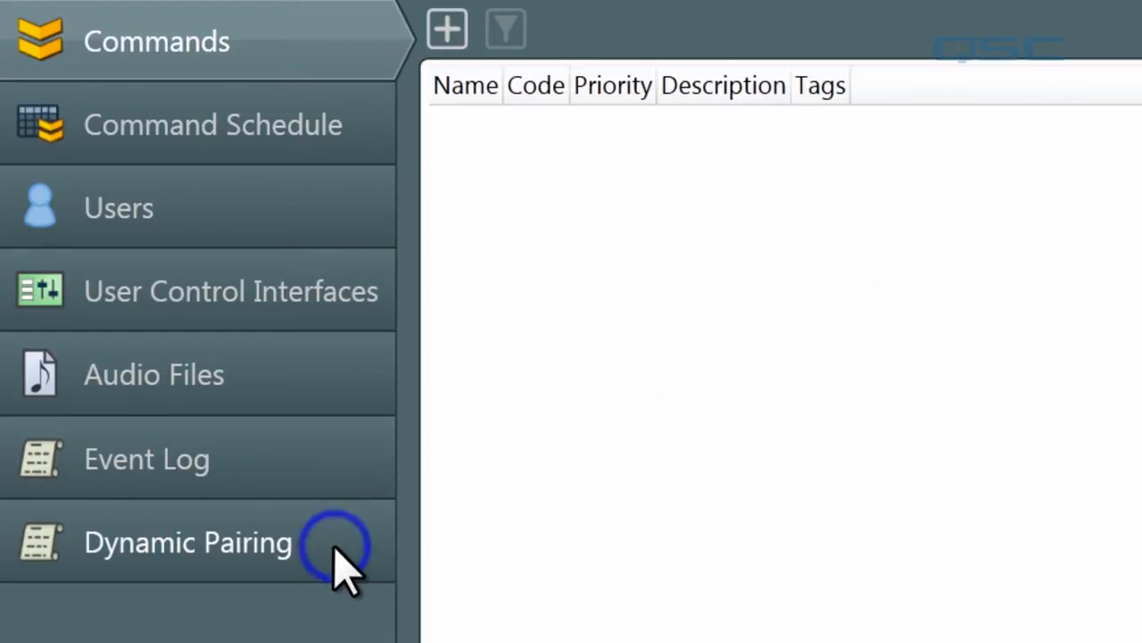
pyautogui.click(343, 558)
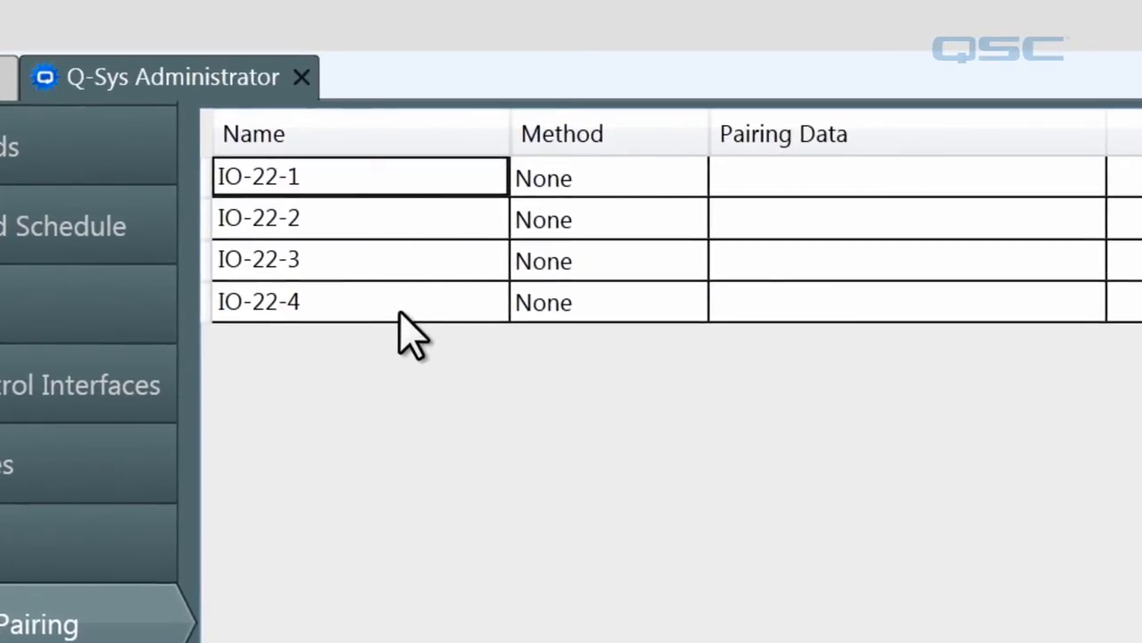
pyautogui.click(664, 176)
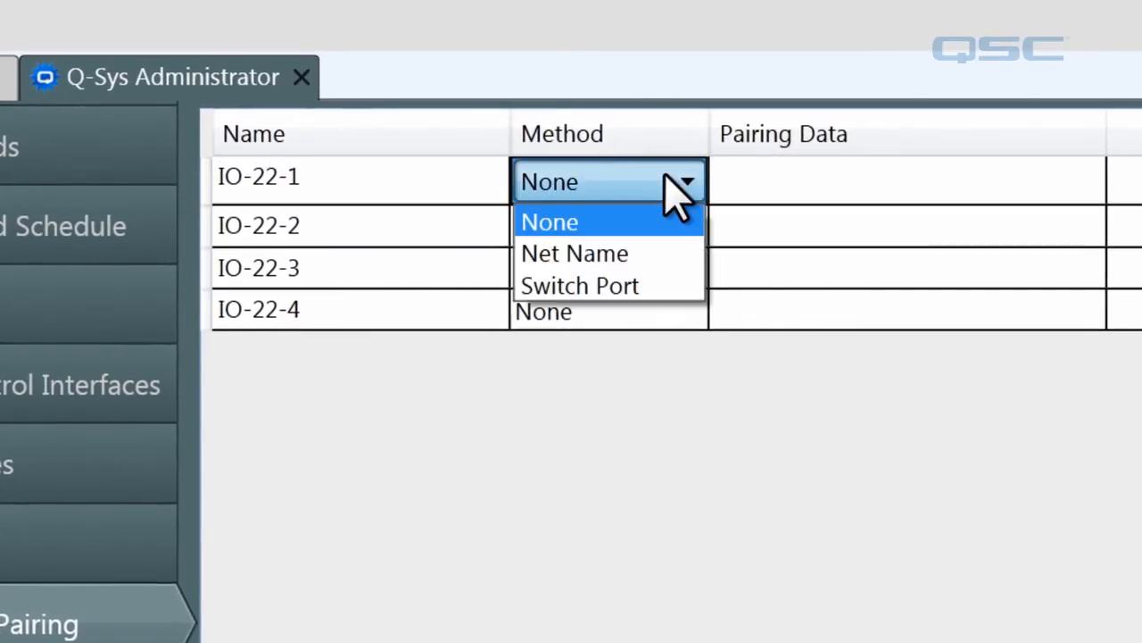
pyautogui.click(661, 286)
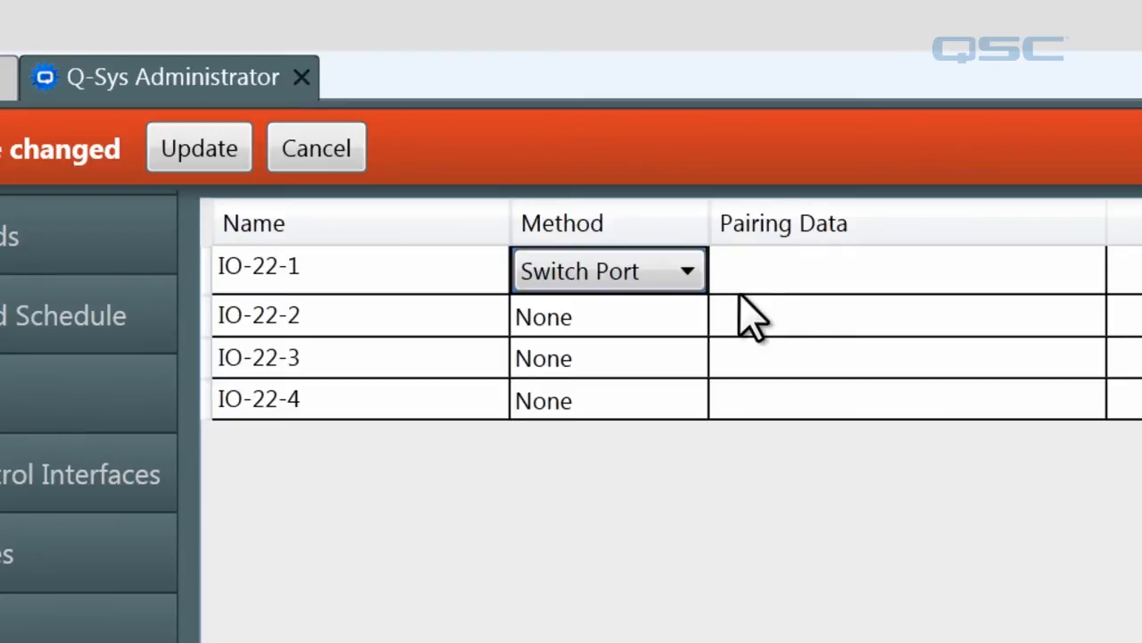
pyautogui.click(806, 275)
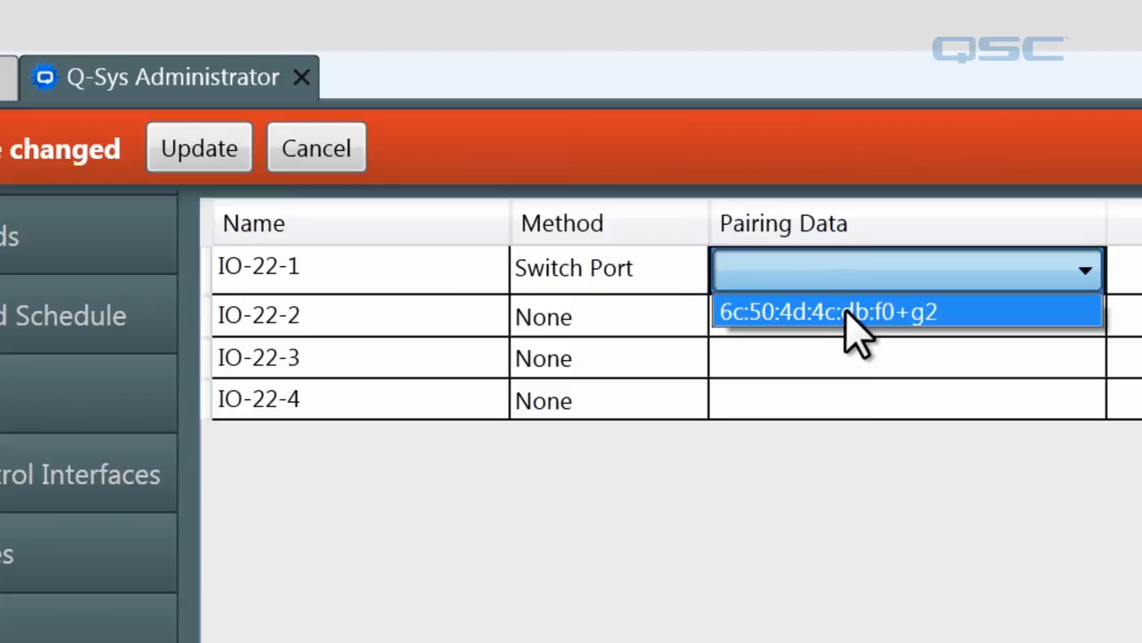
pyautogui.click(855, 312)
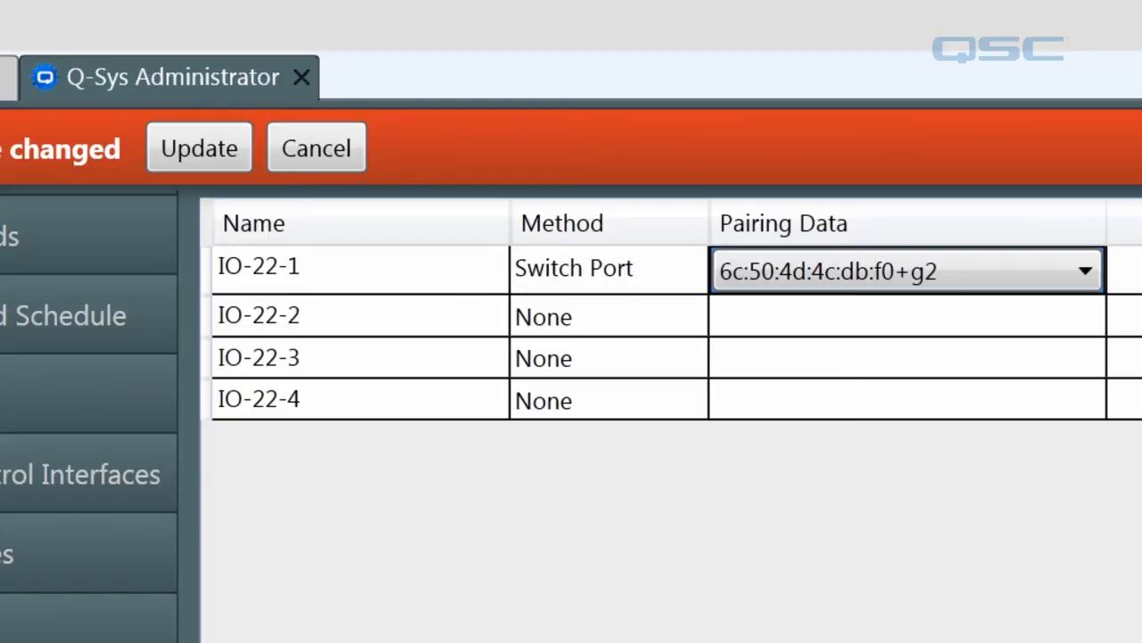
pyautogui.click(694, 307)
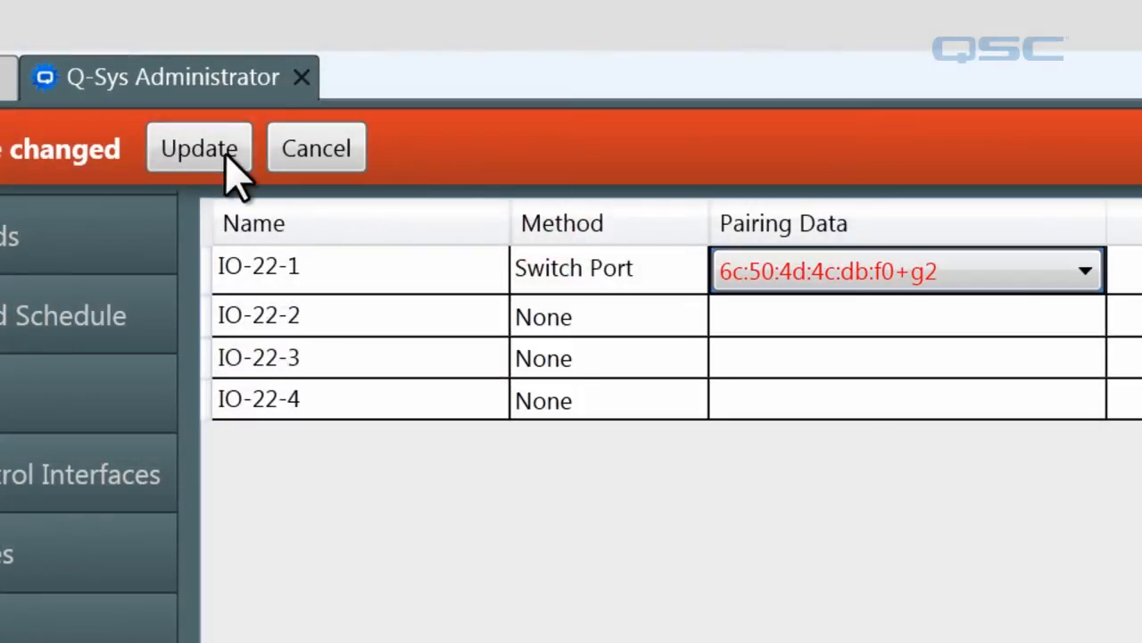
pyautogui.click(214, 166)
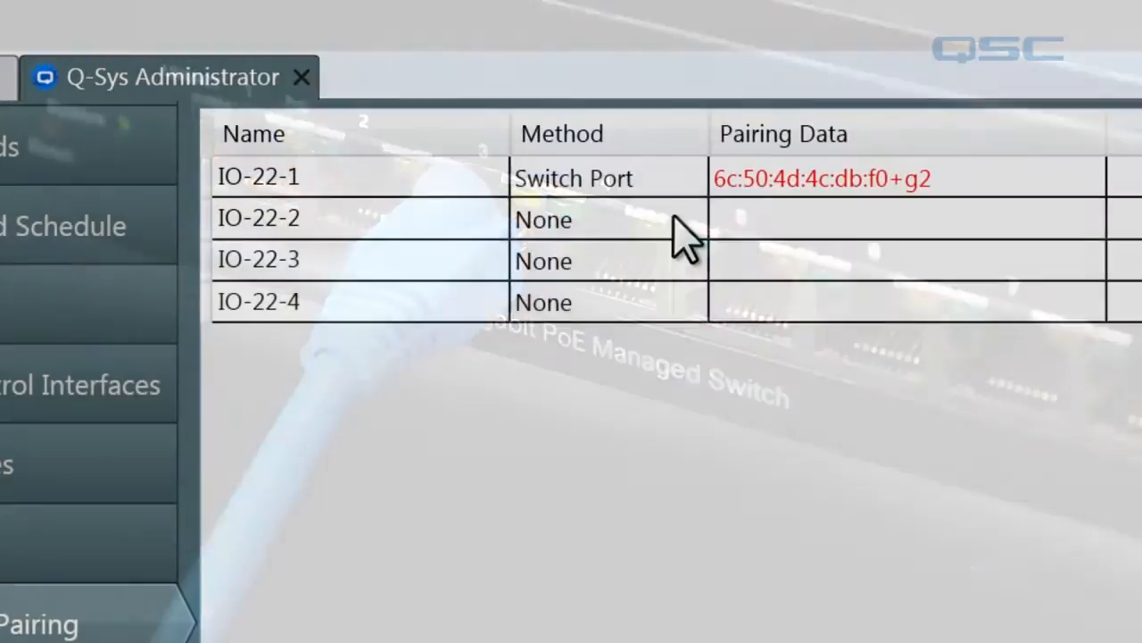
# Pair IO-22-2 by Switch Port with 6c:50:4d:4c:db:f0+g3 and apply the update
pyautogui.click(676, 221)
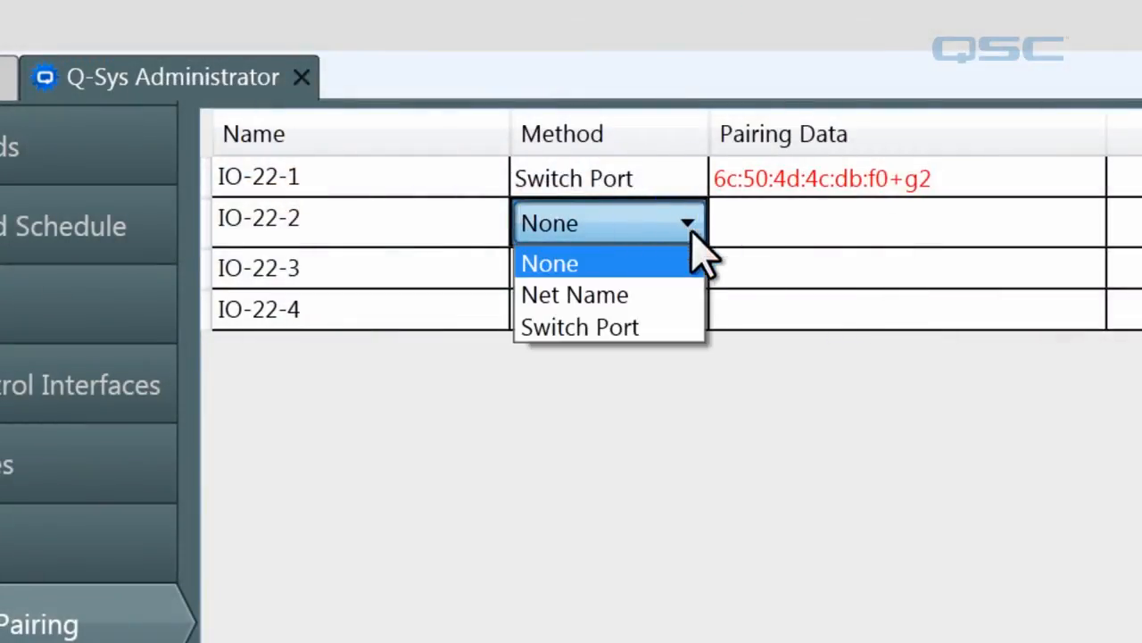
pyautogui.click(669, 327)
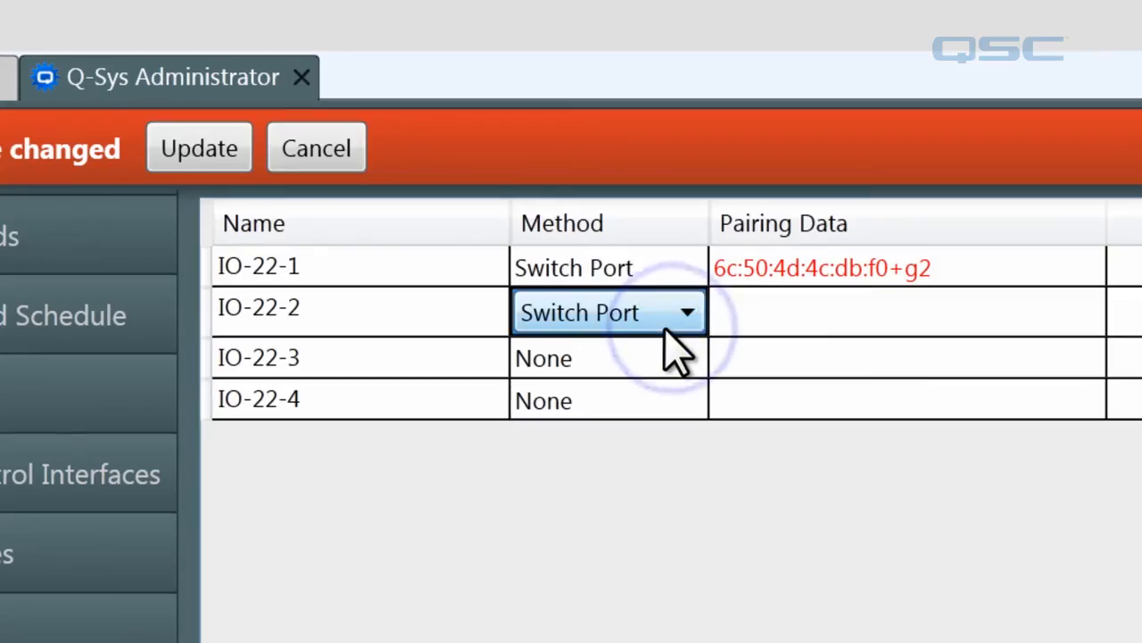
pyautogui.click(1082, 319)
pyautogui.click(1000, 357)
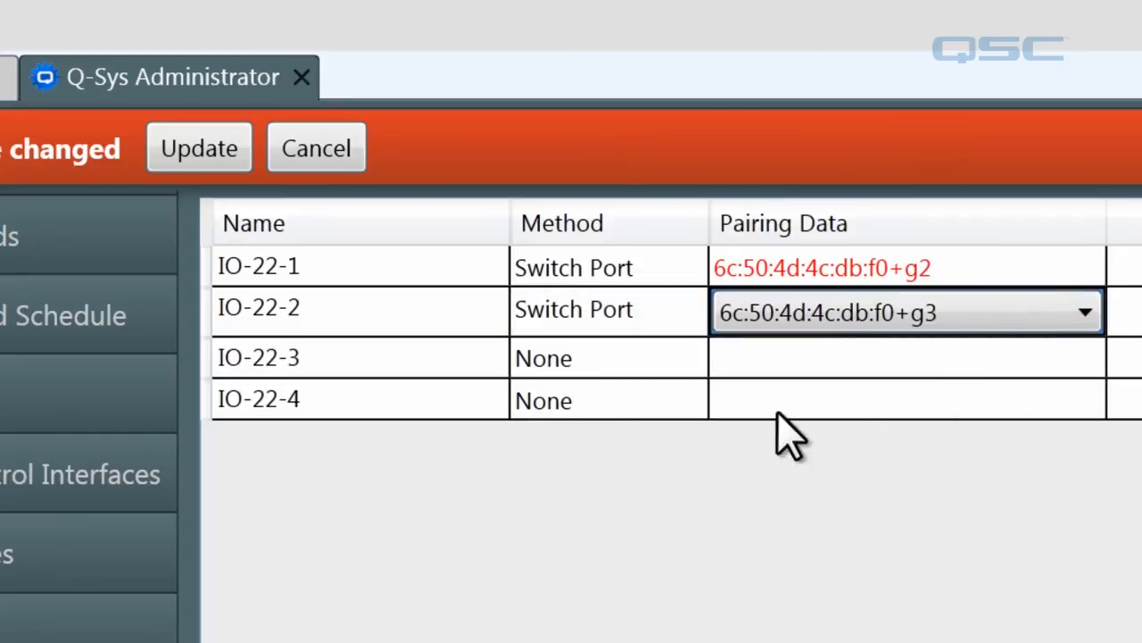
pyautogui.click(211, 160)
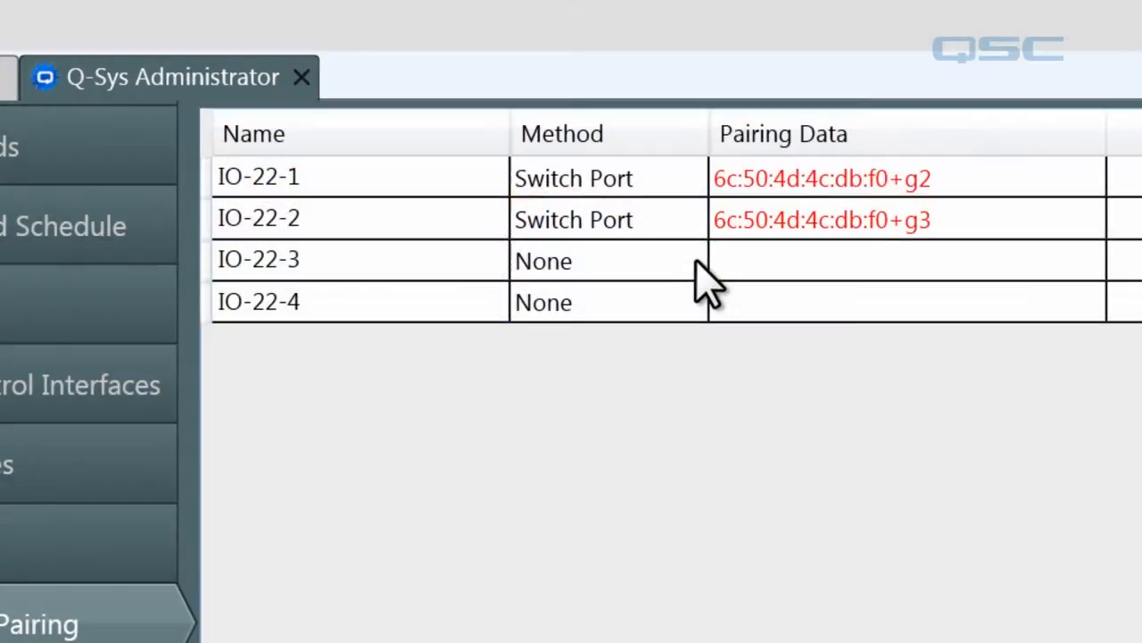
# Pair IO-22-3 by Switch Port with 6c:50:4d:4c:db:f0+g4 and apply the update
pyautogui.click(689, 265)
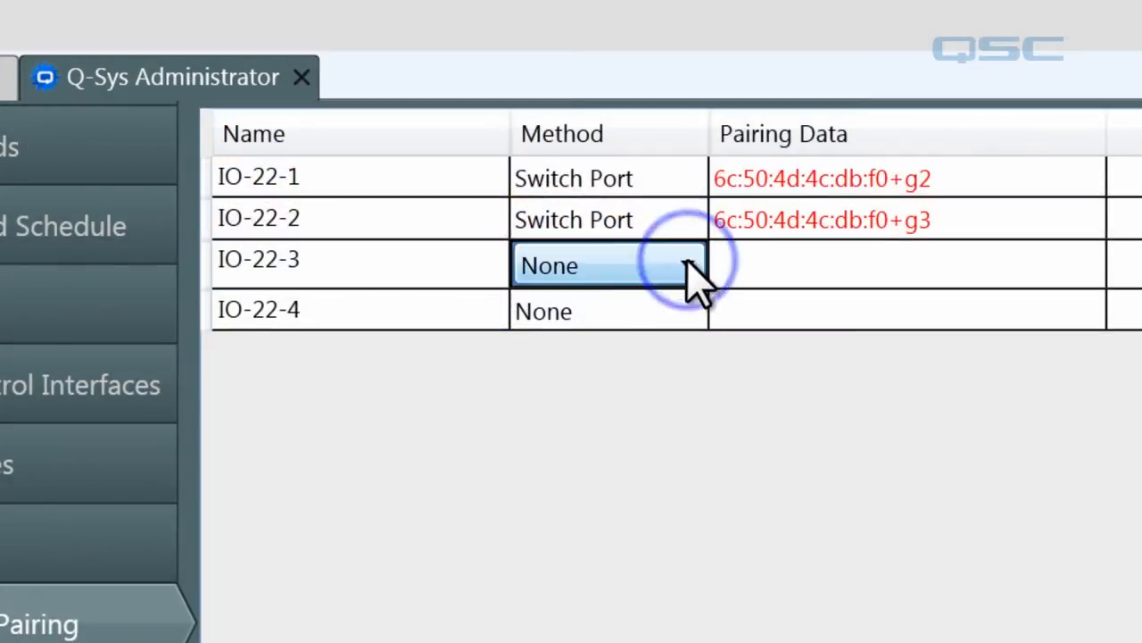
pyautogui.click(665, 368)
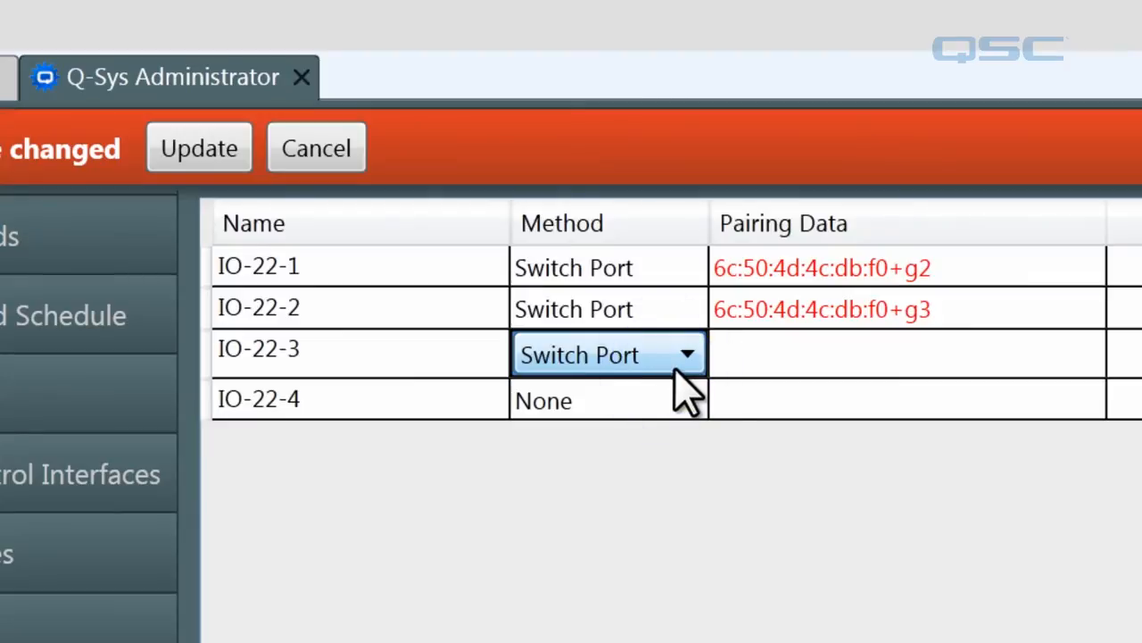
pyautogui.click(1045, 384)
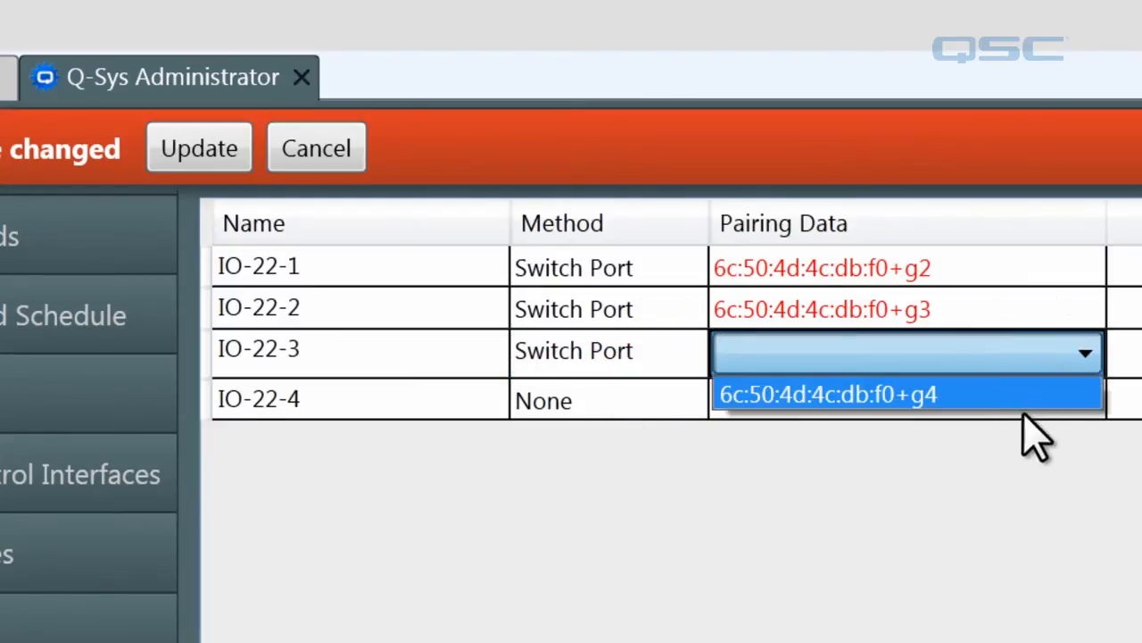
pyautogui.click(1017, 399)
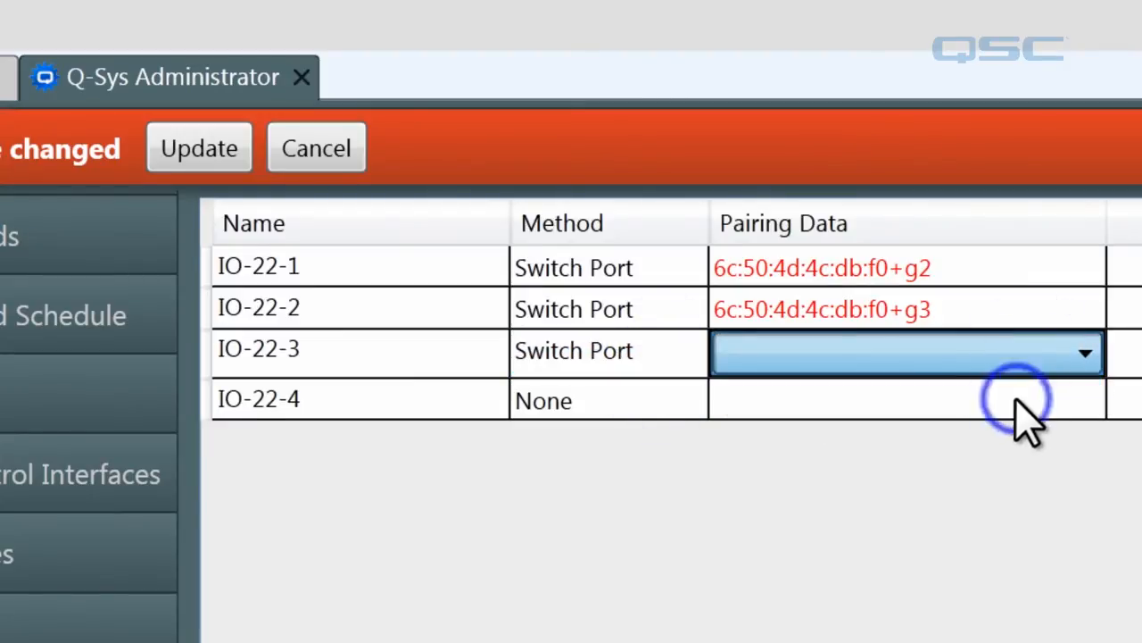
pyautogui.click(207, 159)
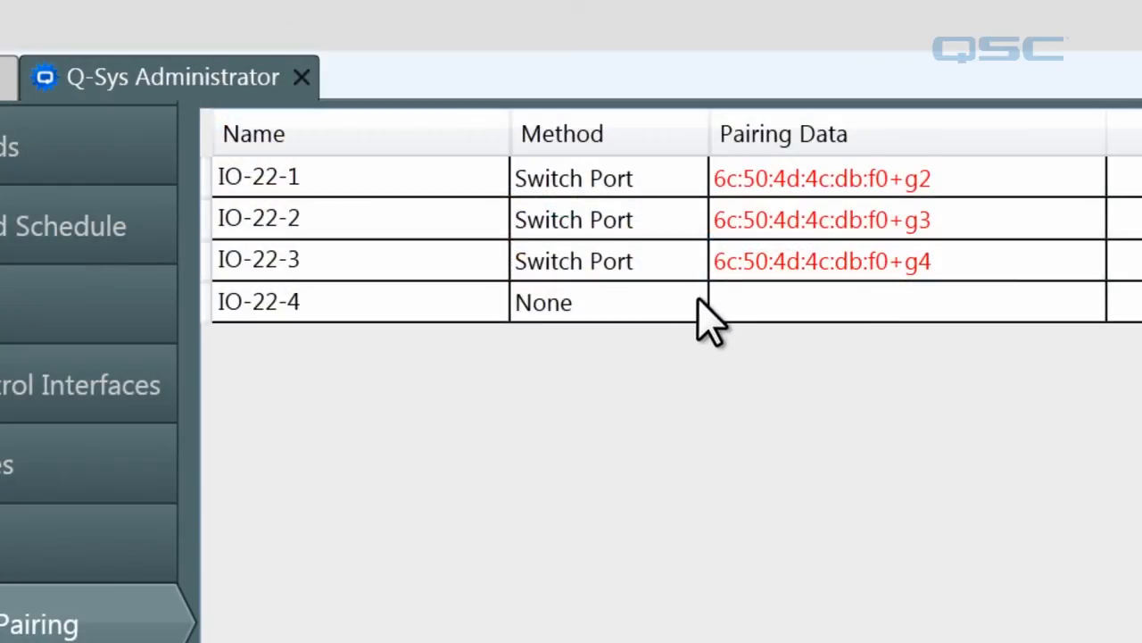
# Pair IO-22-4 by Switch Port with 6c:50:4d:4c:db:f0+g5 and apply the update
pyautogui.click(688, 306)
pyautogui.click(655, 412)
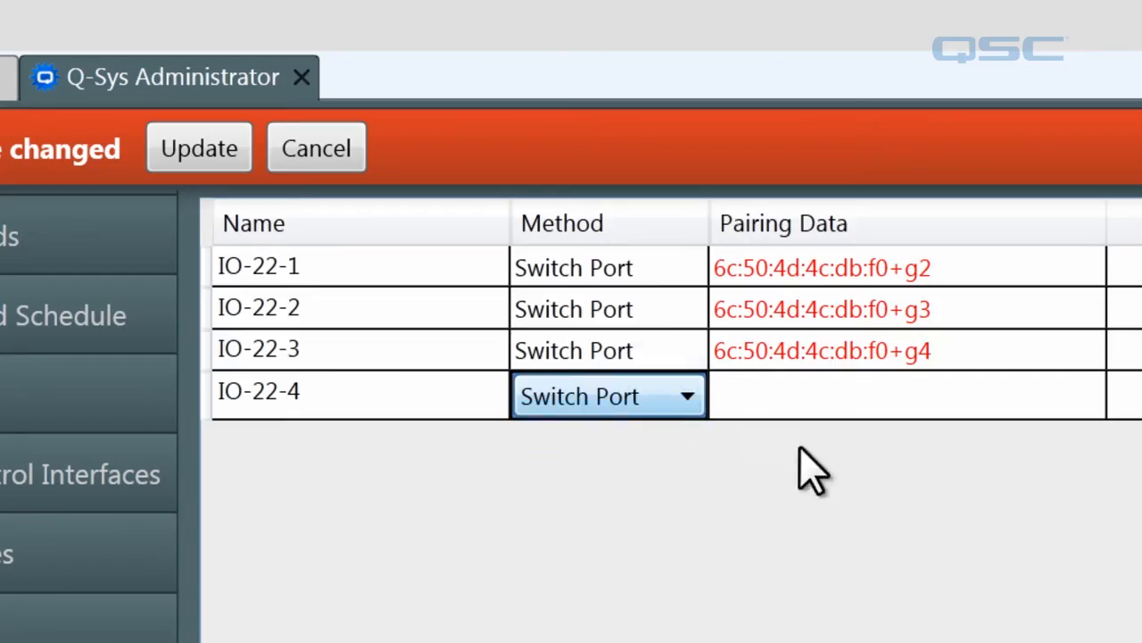
pyautogui.click(1077, 394)
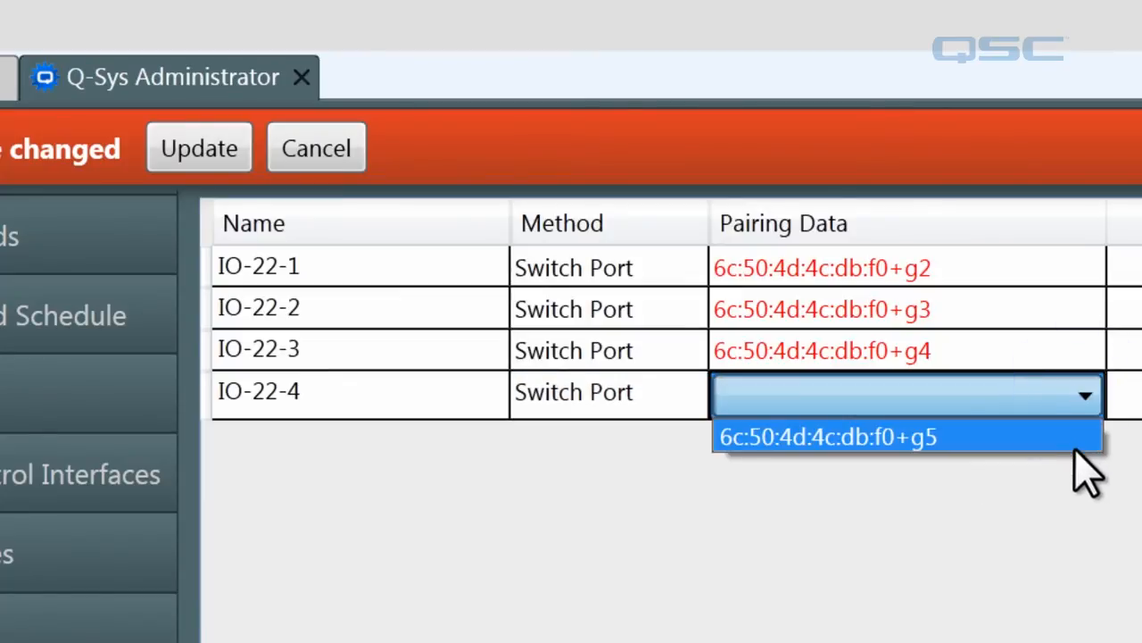
pyautogui.click(1062, 437)
pyautogui.click(204, 148)
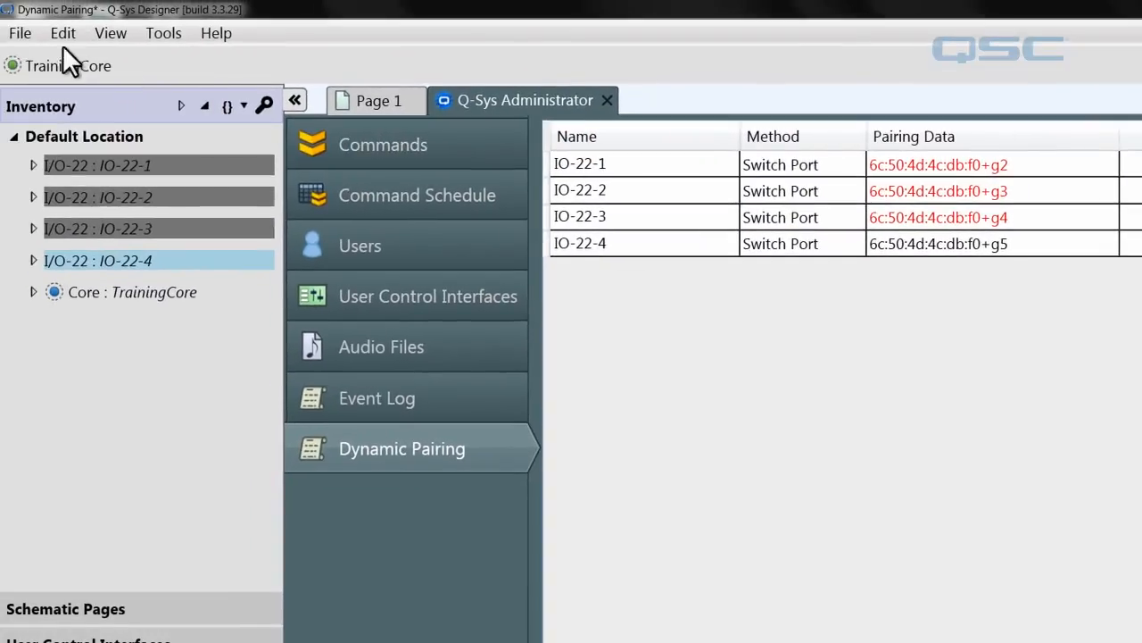
# Save the Dynamic Pairing design and close Q-Sys Administrator to return to the schematic page
pyautogui.click(20, 33)
pyautogui.click(71, 146)
pyautogui.click(607, 100)
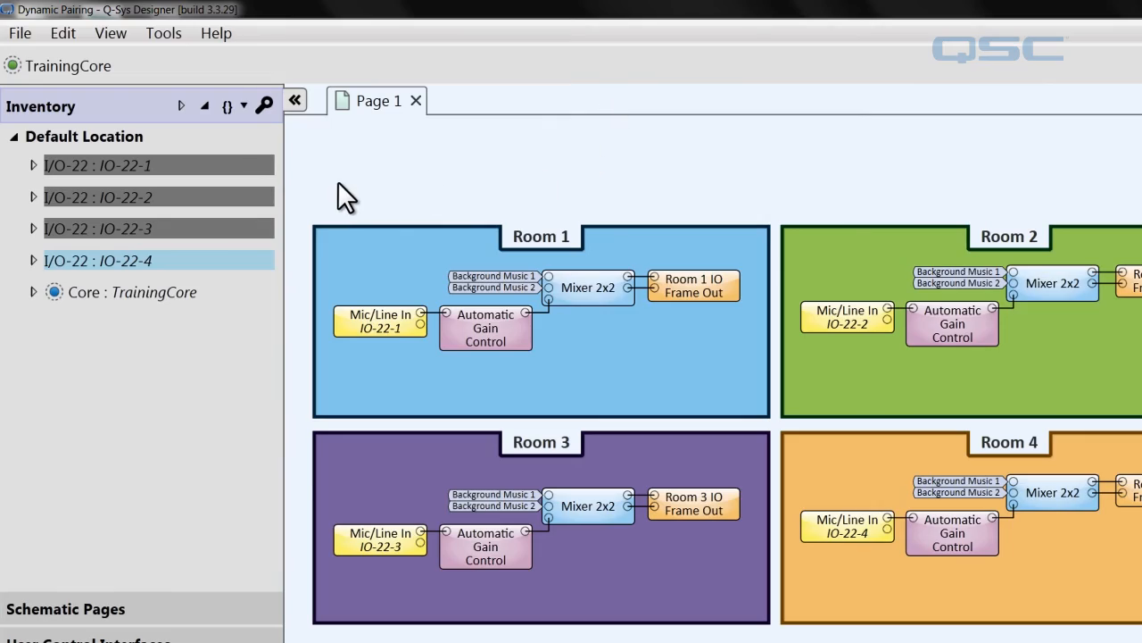